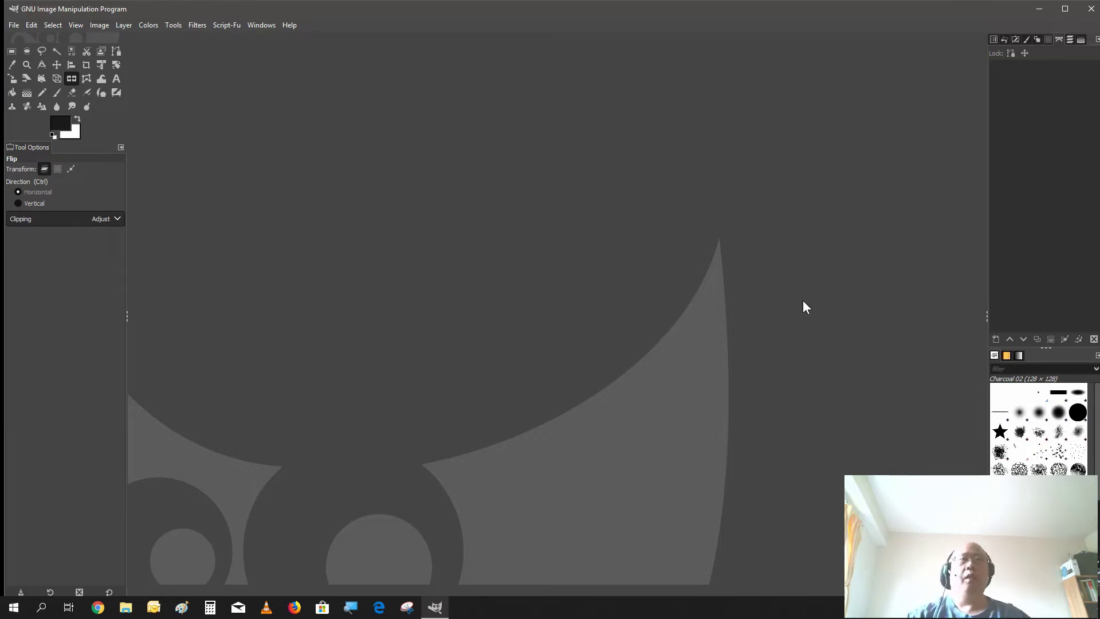
Create a new 1920×1080 px white image from File > New
left_click(13, 25)
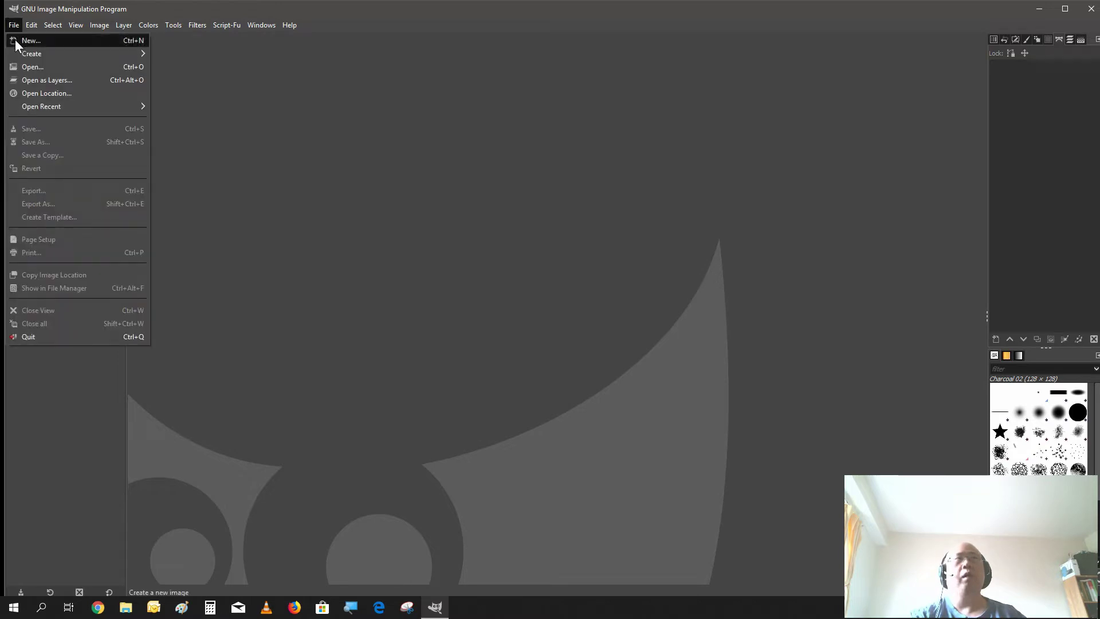
left_click(18, 40)
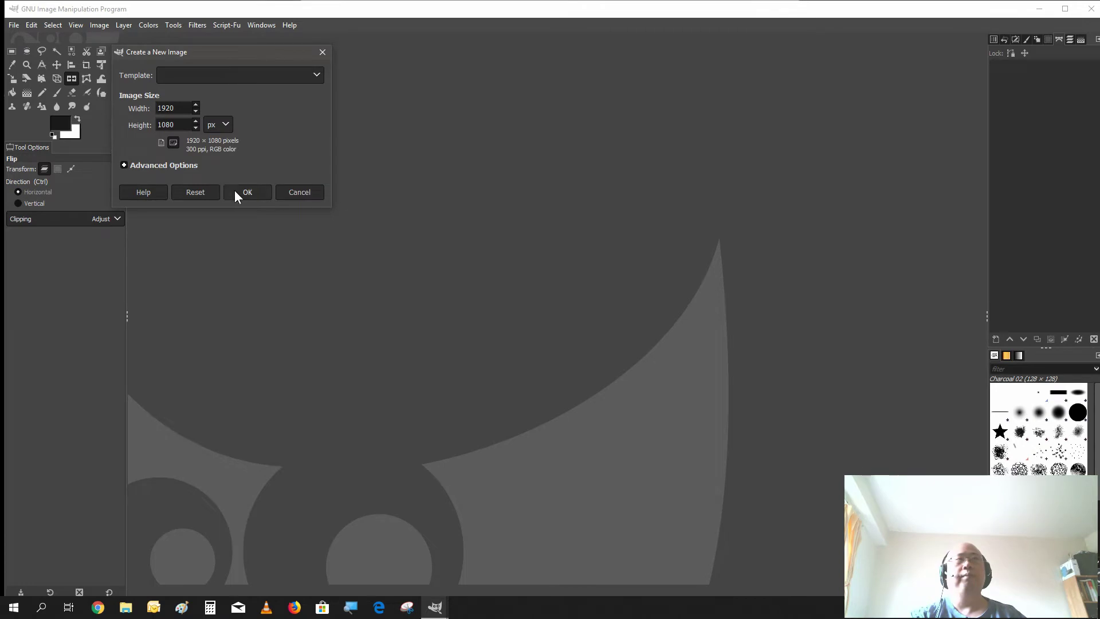
left_click(235, 190)
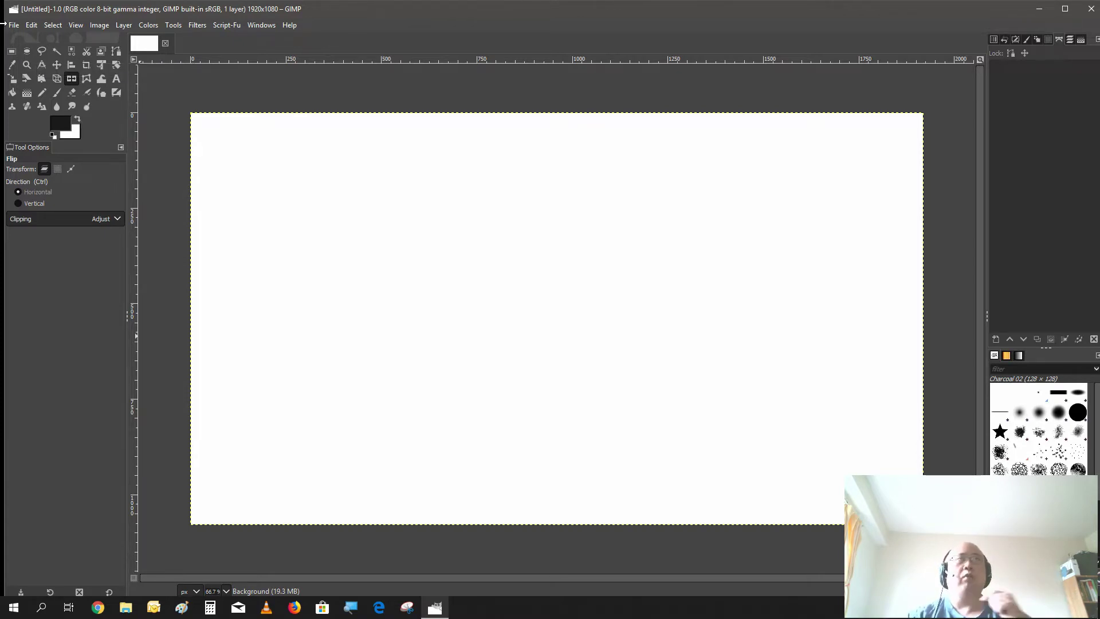
Draw an elliptical selection, size it to 823×823, and convert it to the path Selection
left_click(28, 51)
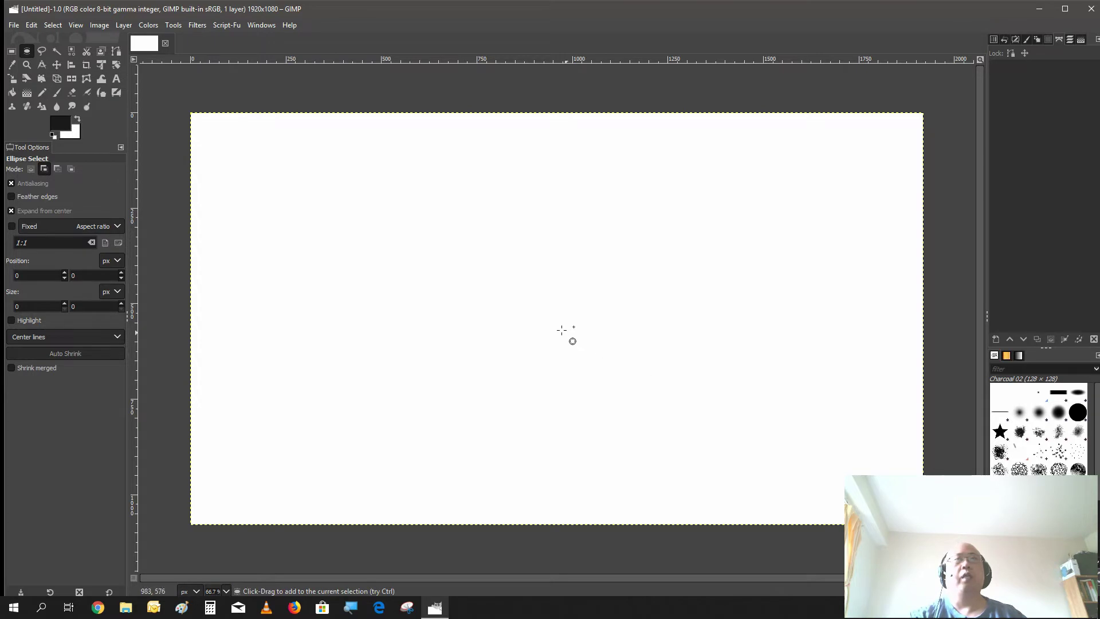
left_click_drag(547, 321, 713, 475)
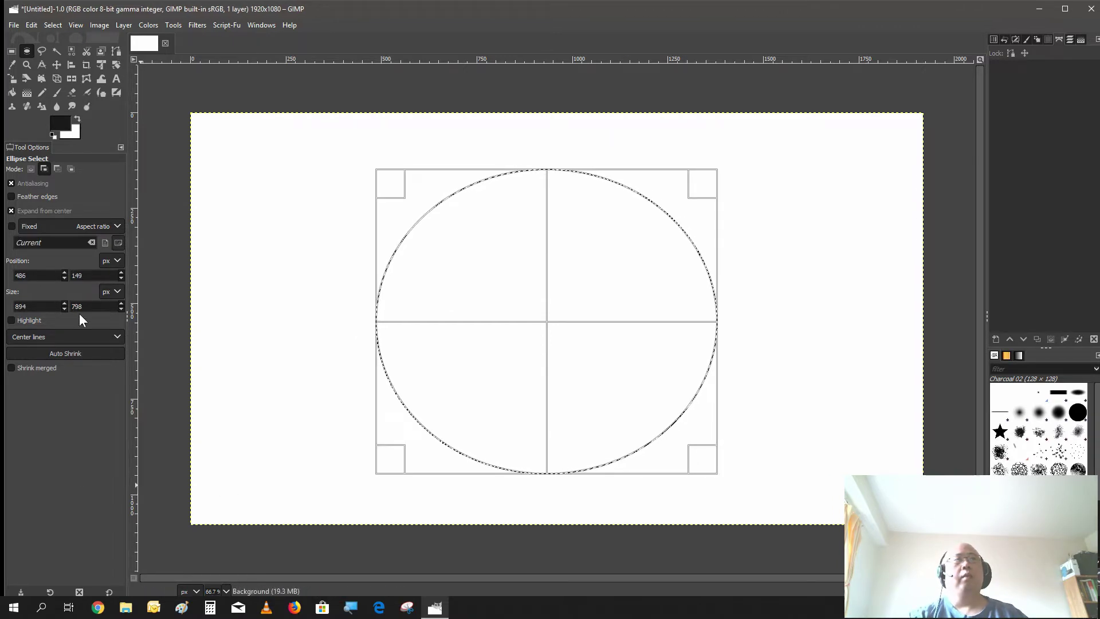
left_click_drag(86, 309, 50, 308)
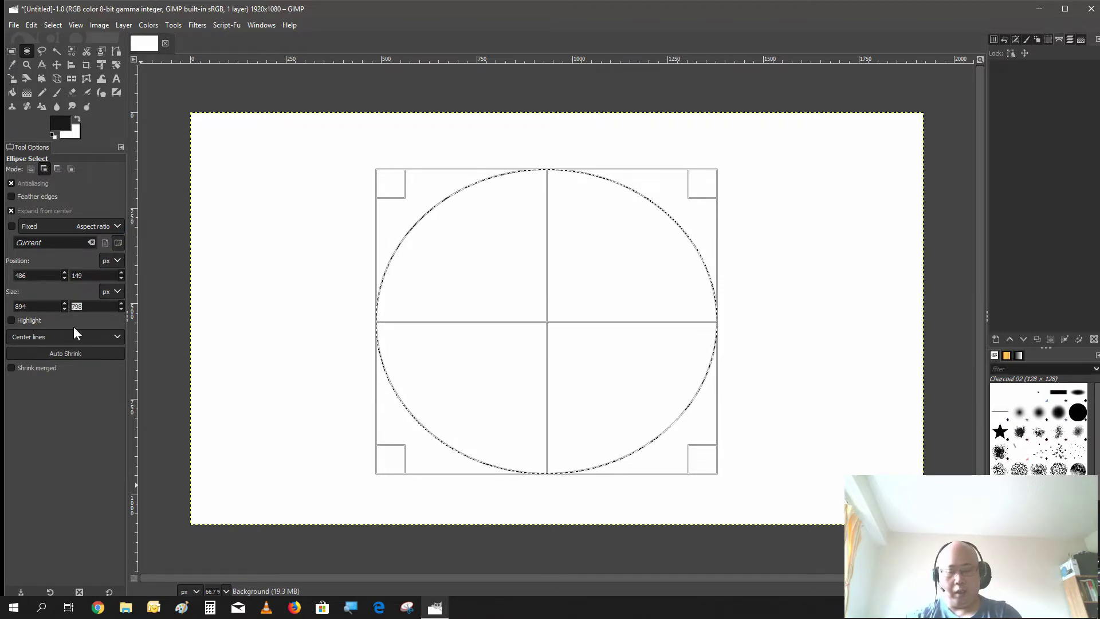
type("823")
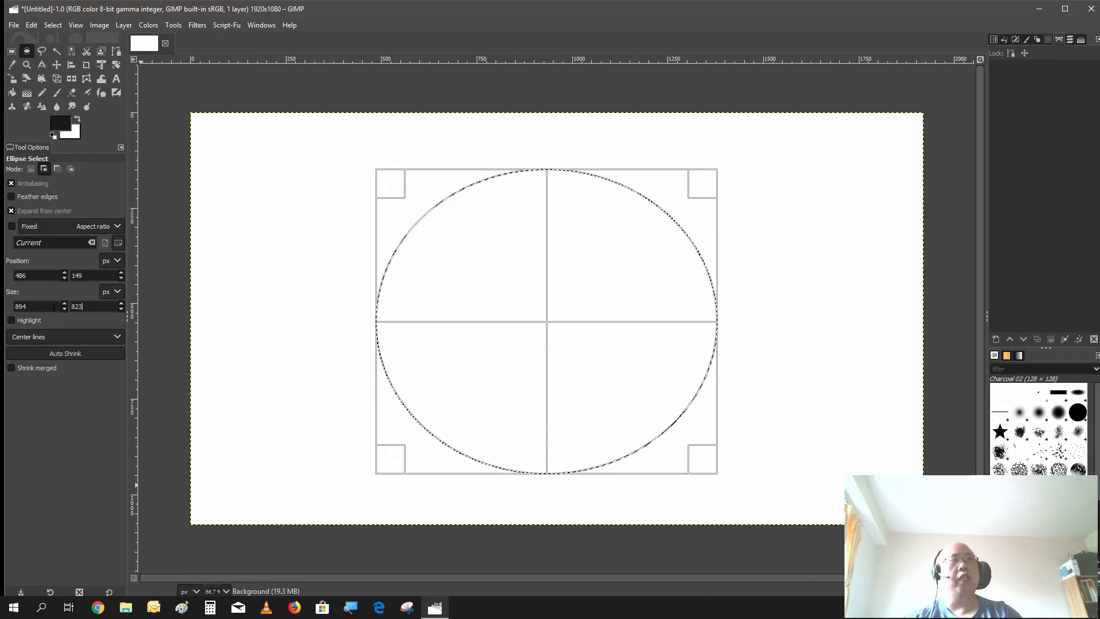
key("shift+Tab")
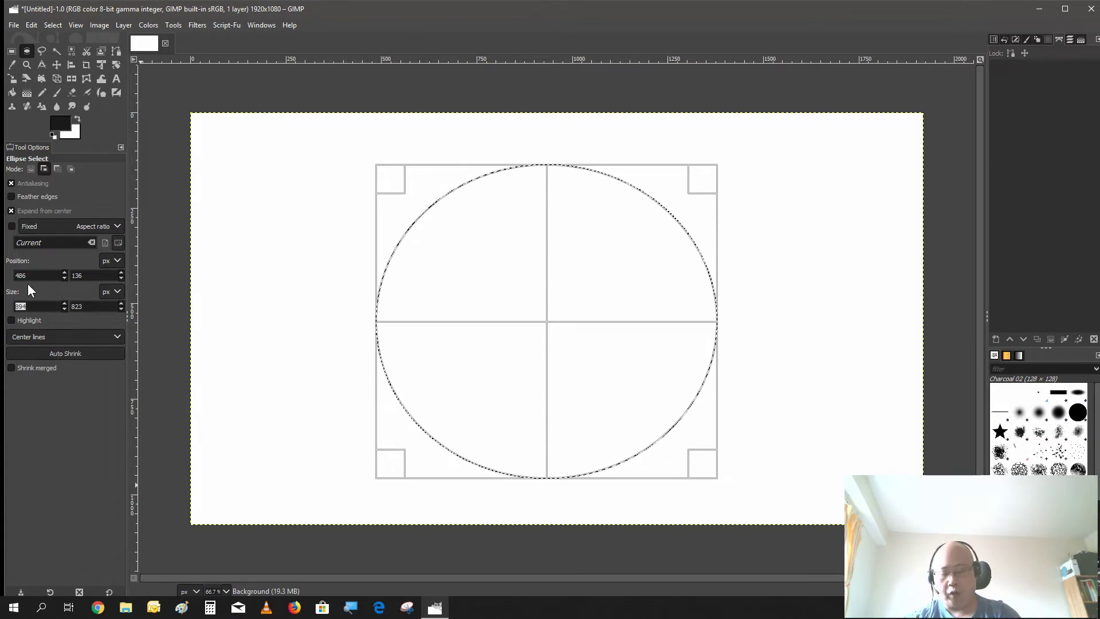
type("823")
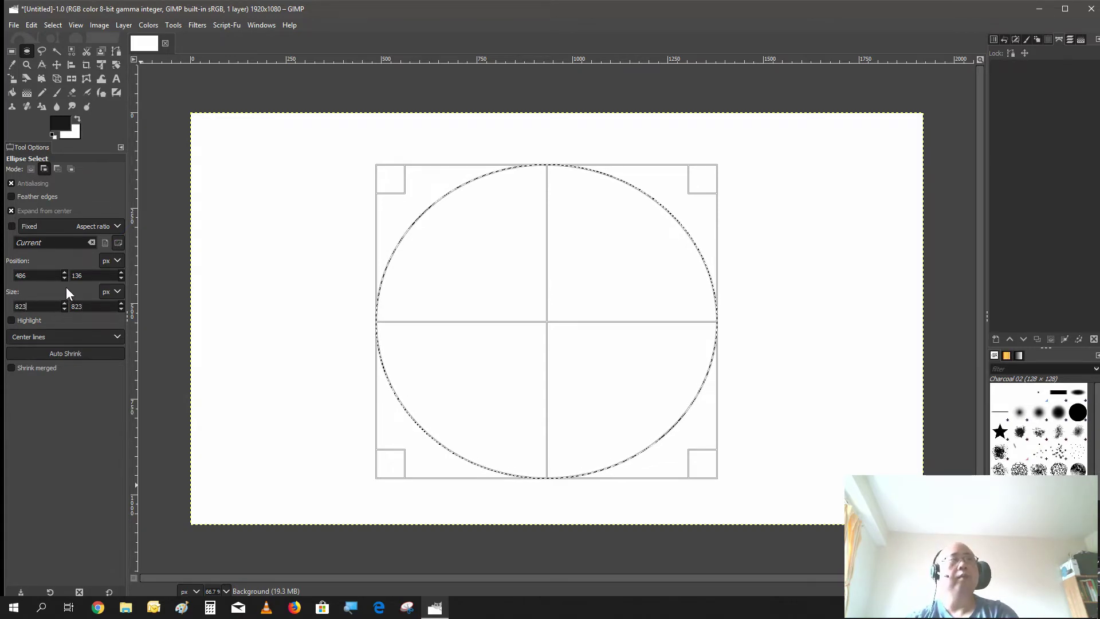
key("Return")
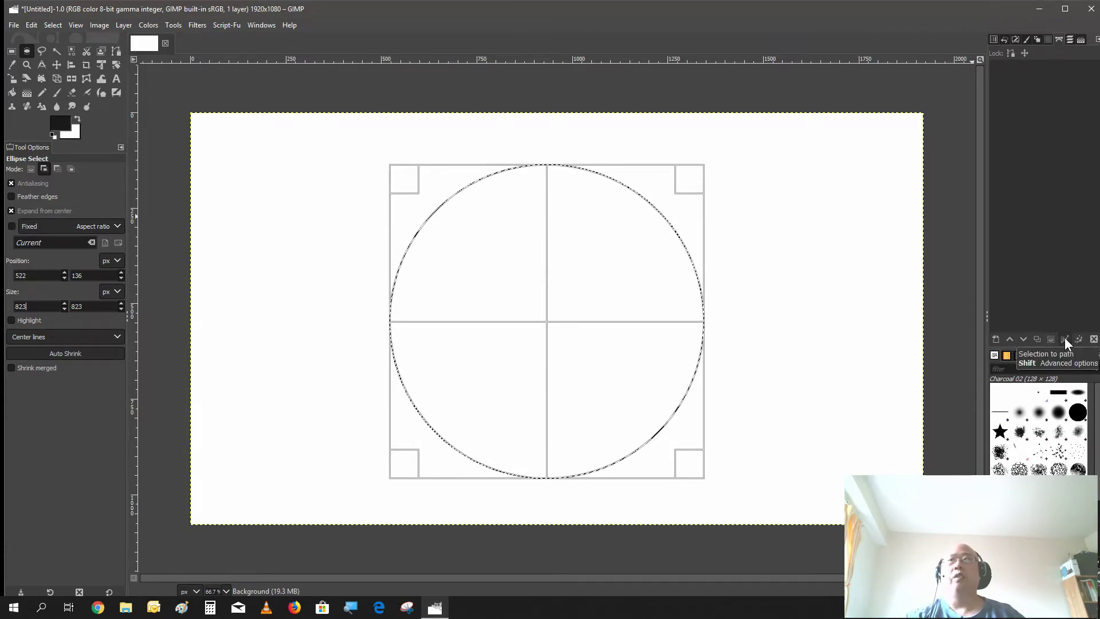
left_click(1064, 338)
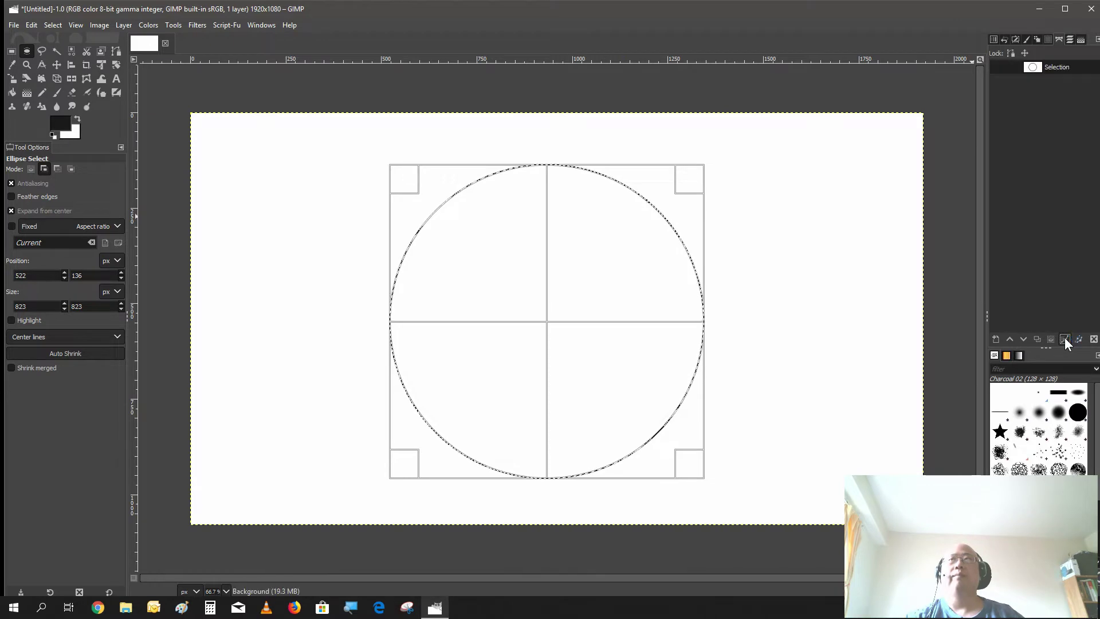
Add a text box across the canvas top reading 'HOw to CREATe circular text in gimp 2.10'
left_click(116, 80)
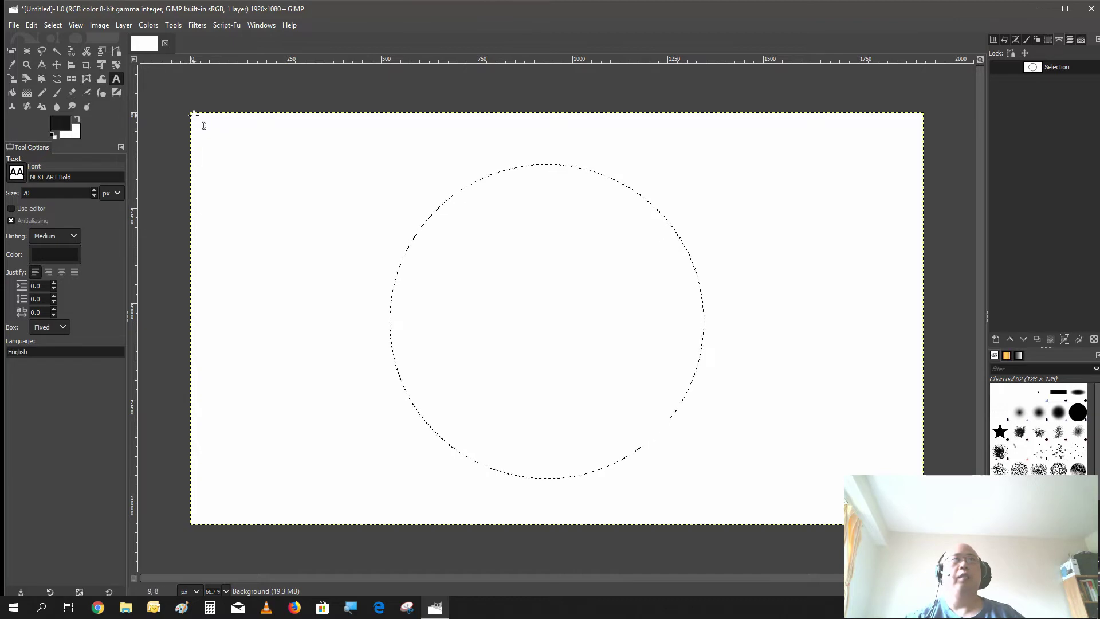
left_click_drag(198, 119, 932, 175)
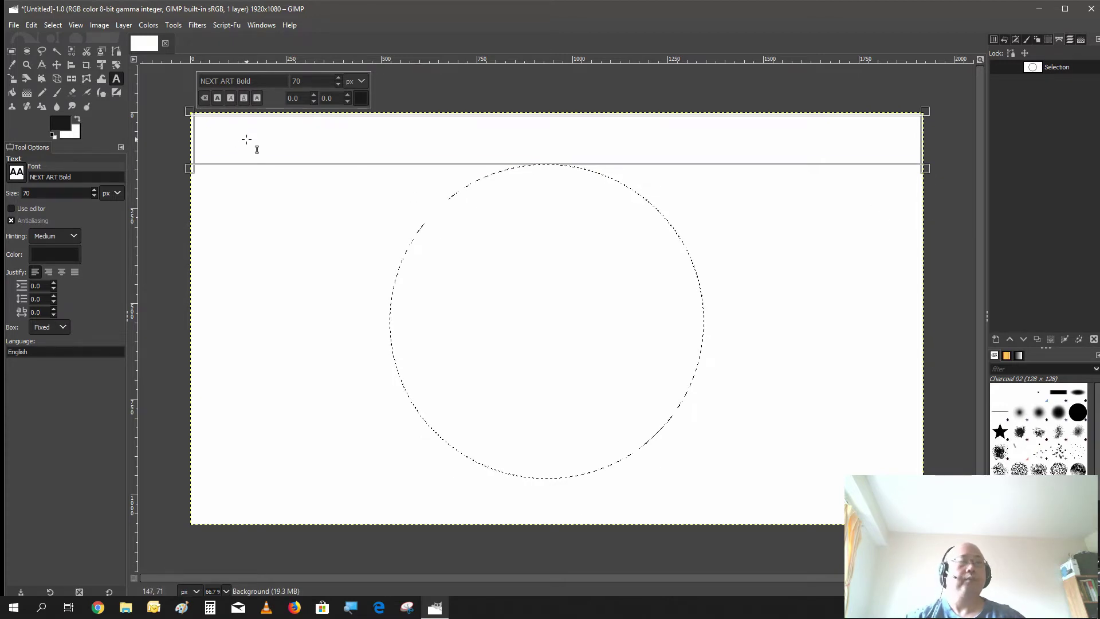
type("HO")
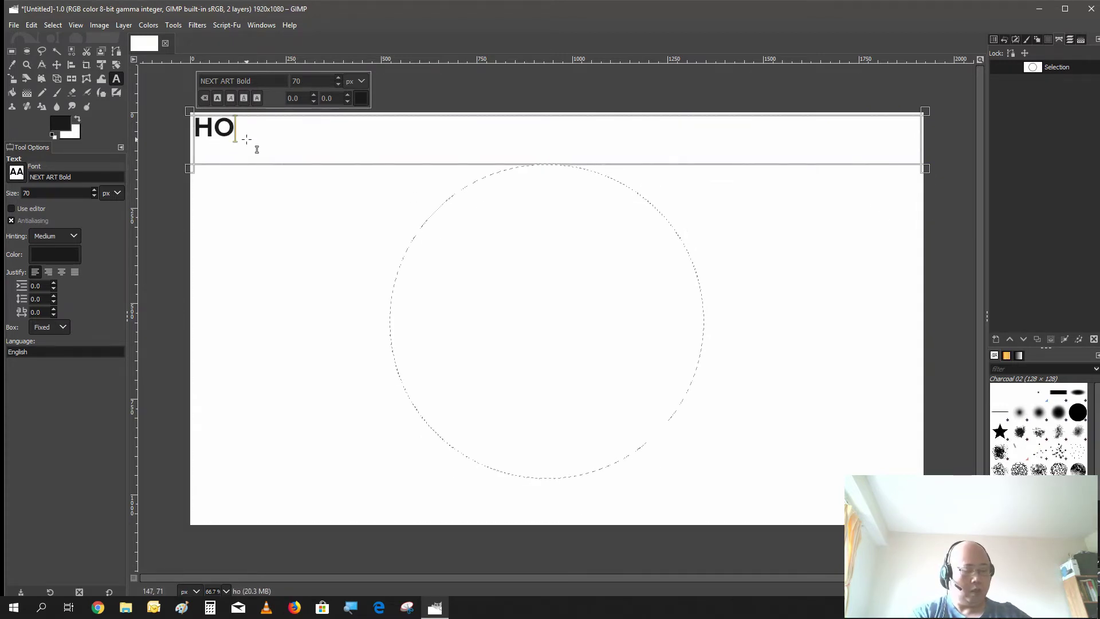
type("w to ")
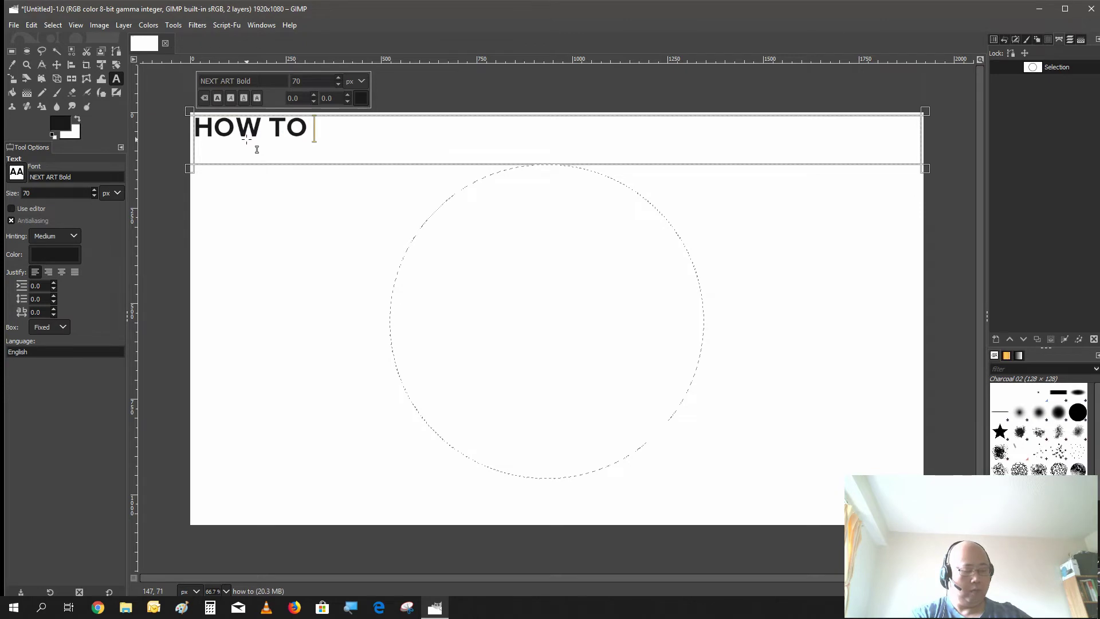
type("CREA")
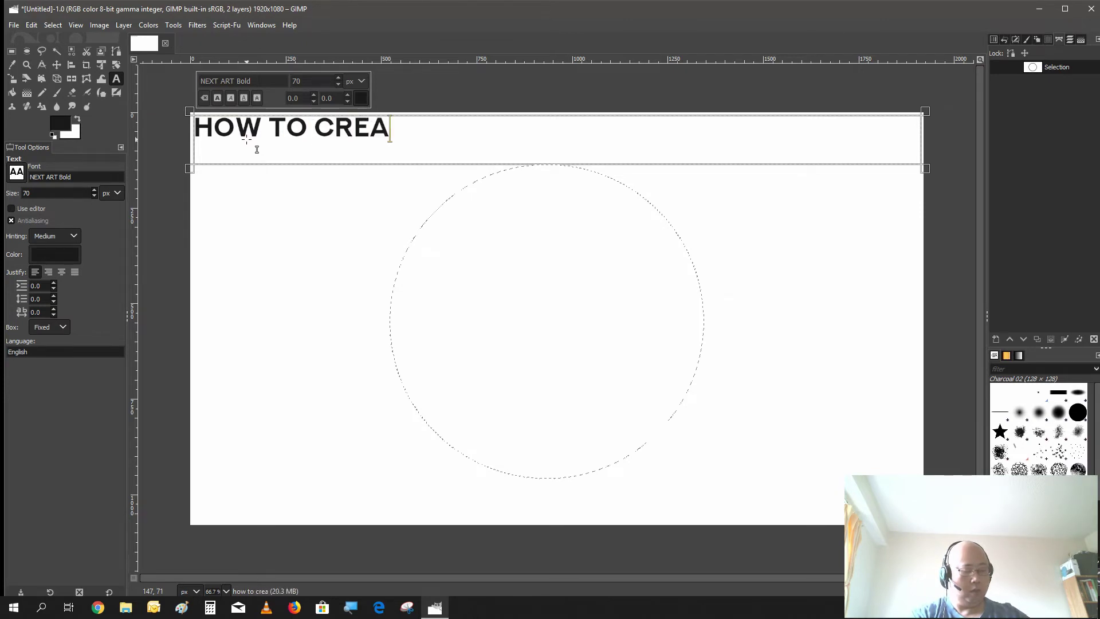
type("T")
type("e circ")
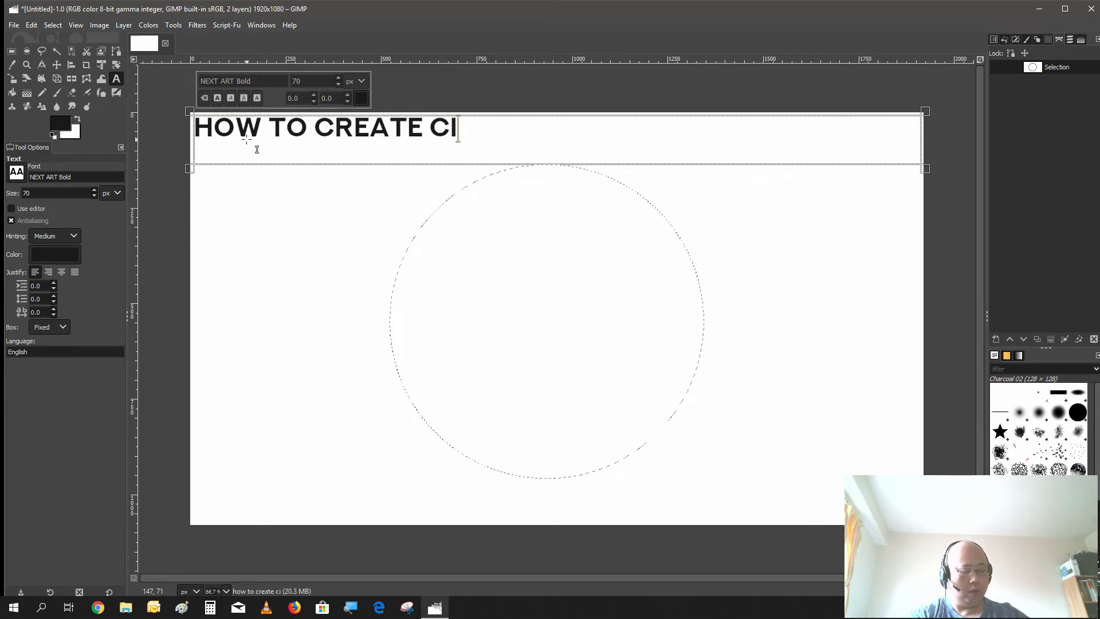
type("ular")
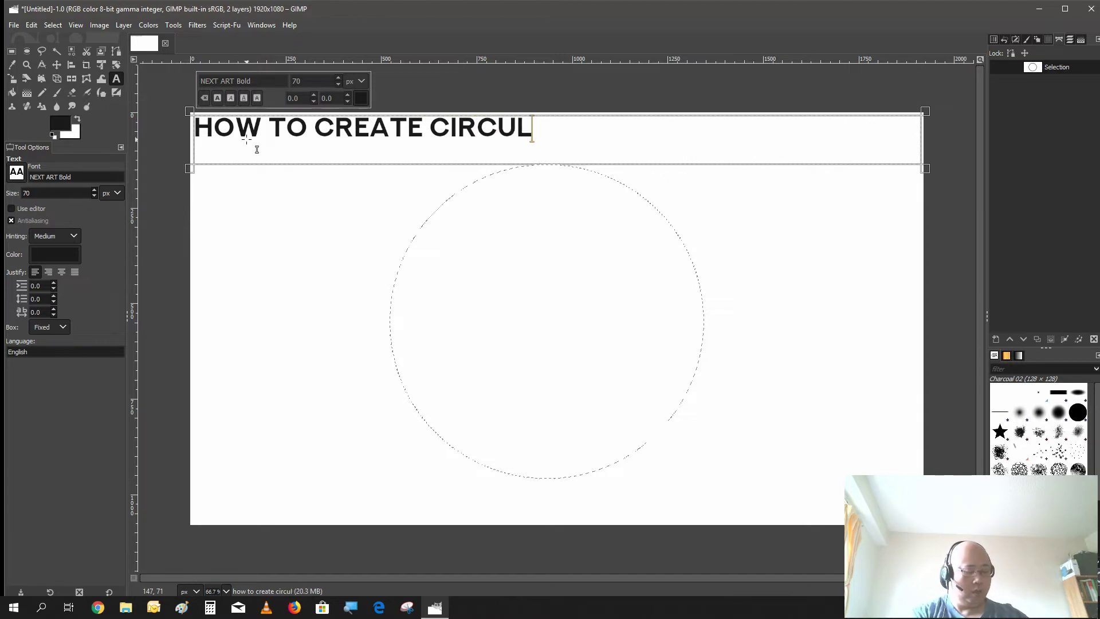
type(" tex")
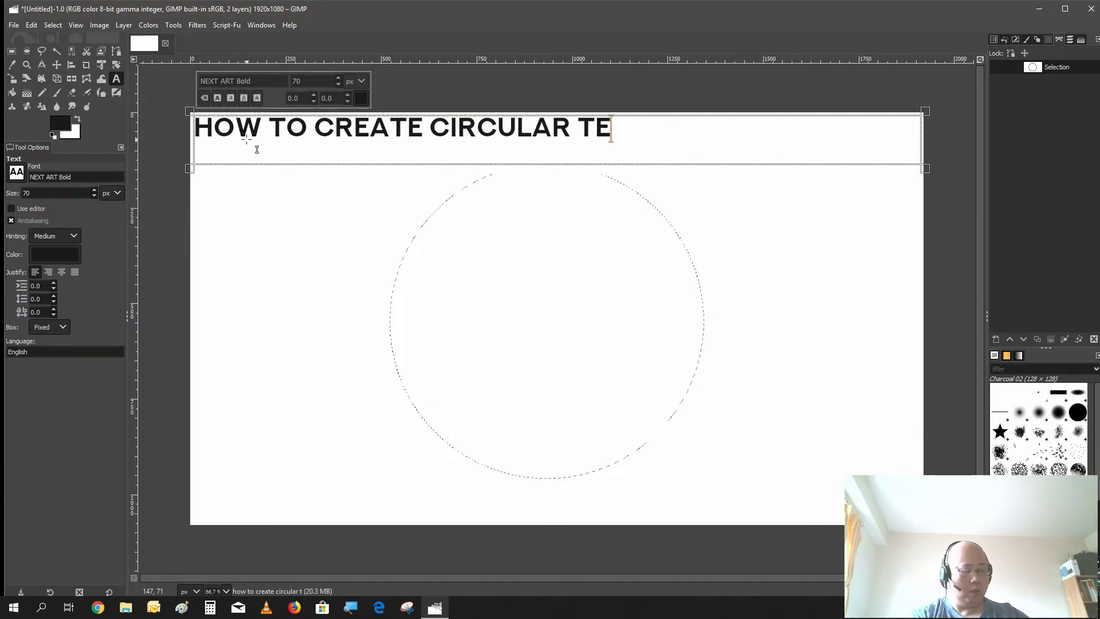
type("t in ")
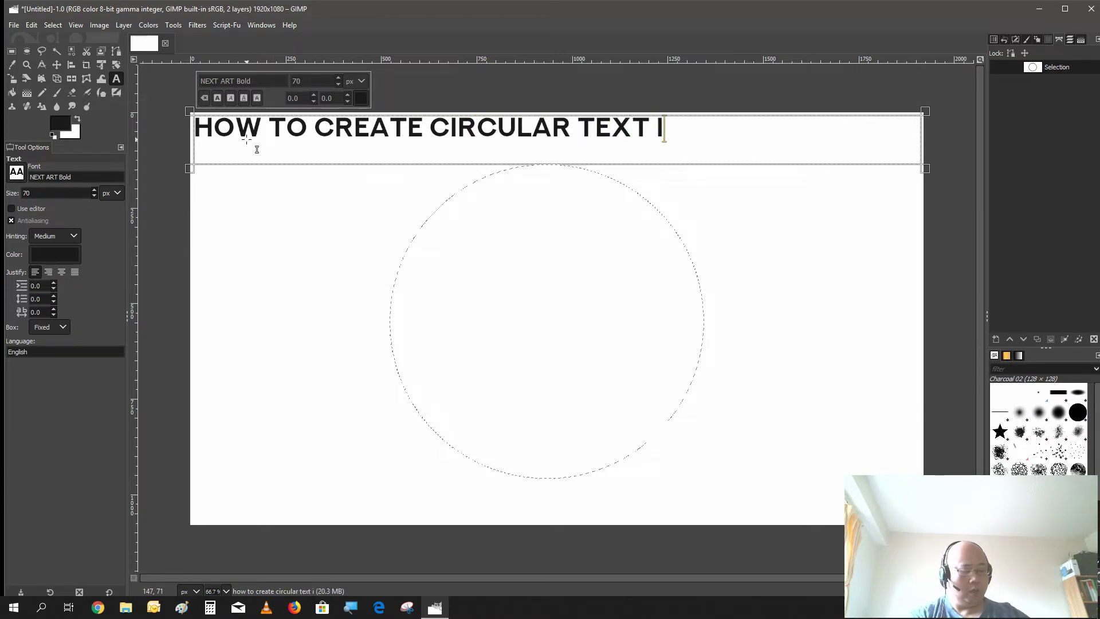
type("gi")
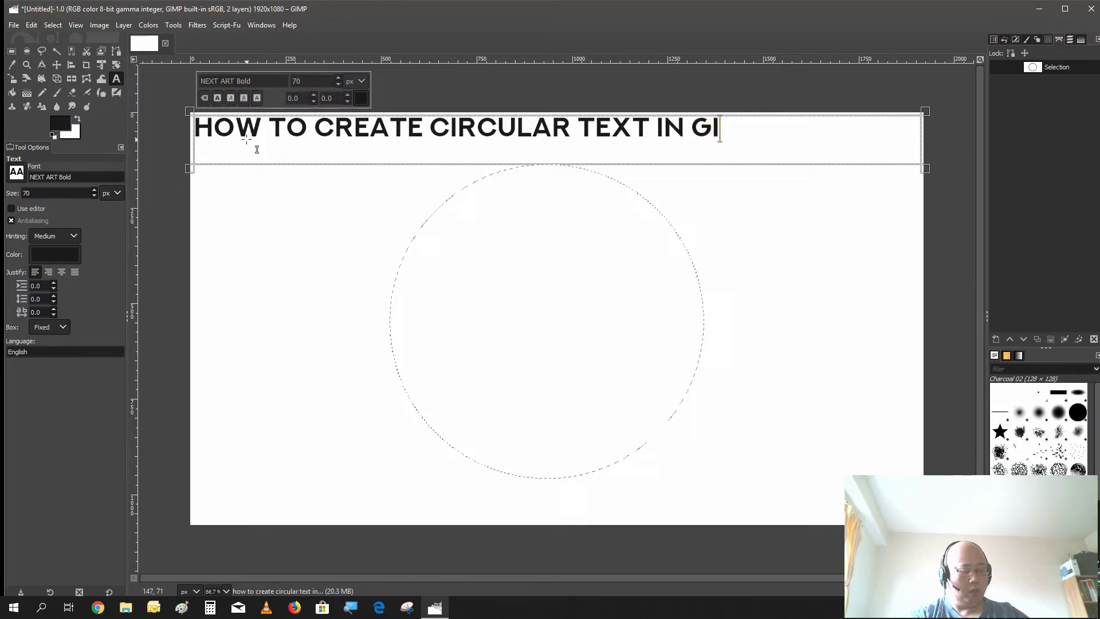
type("mp ")
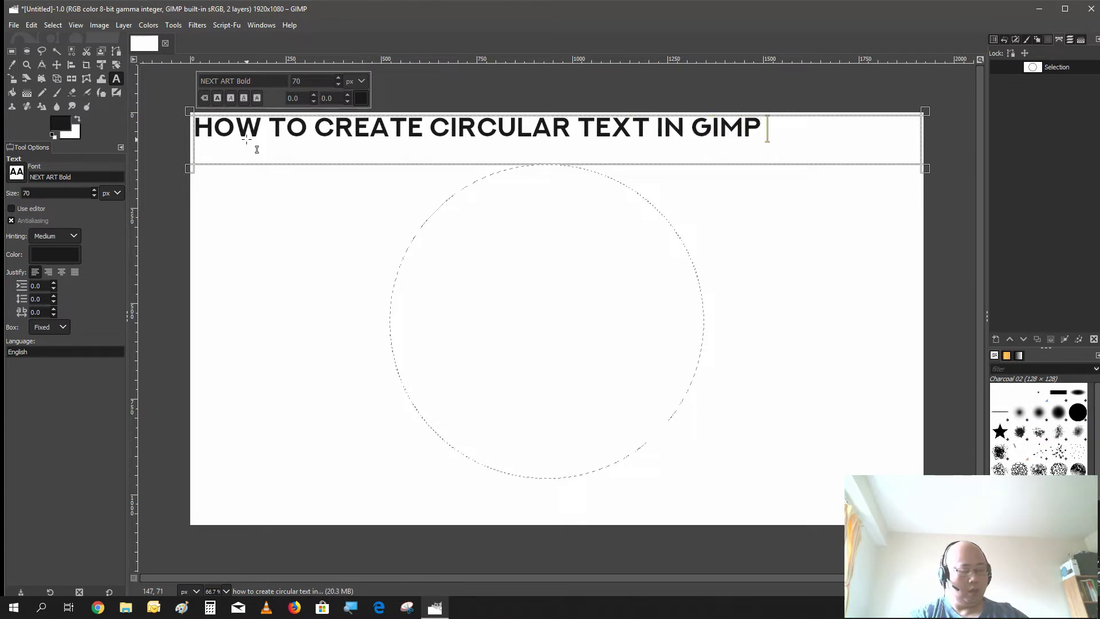
type("2")
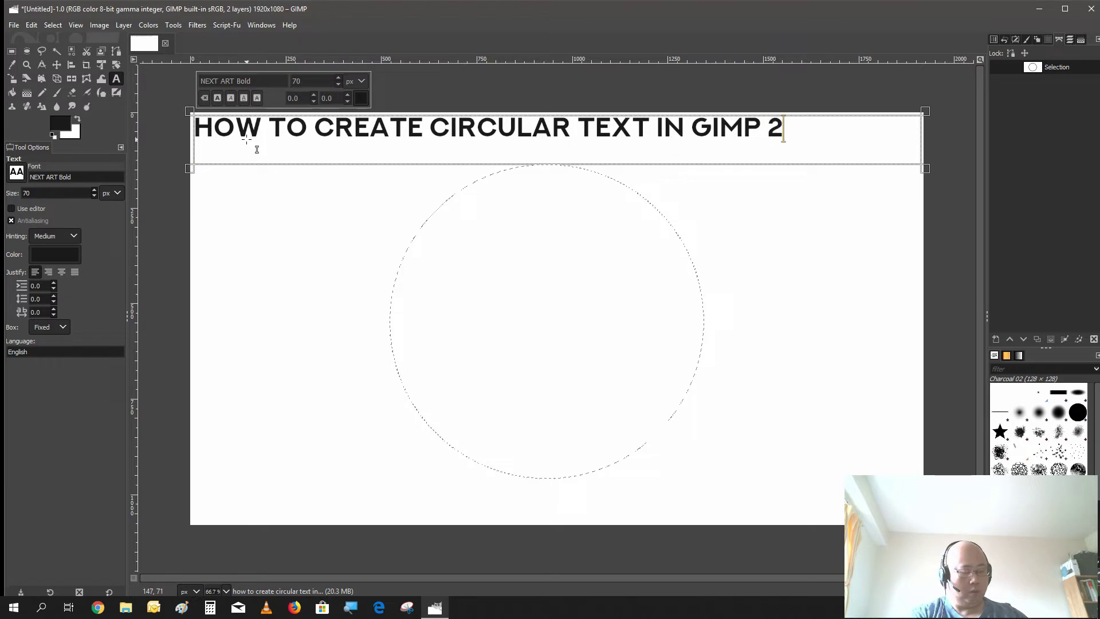
type(".10")
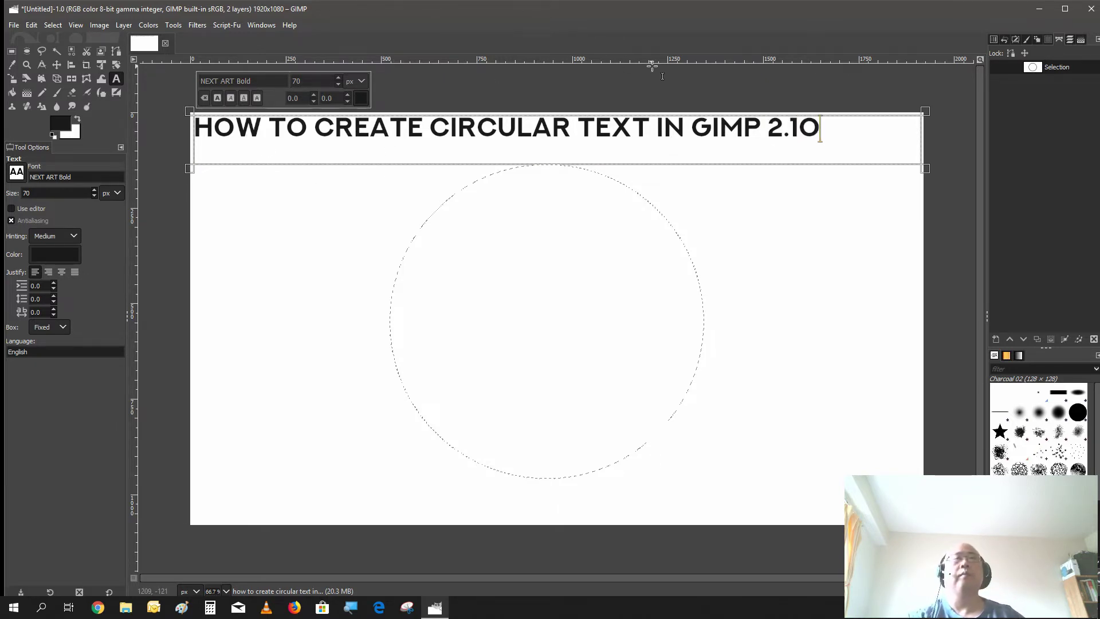
Bend the title text layer along the circular path with Text along Path
left_click(1070, 40)
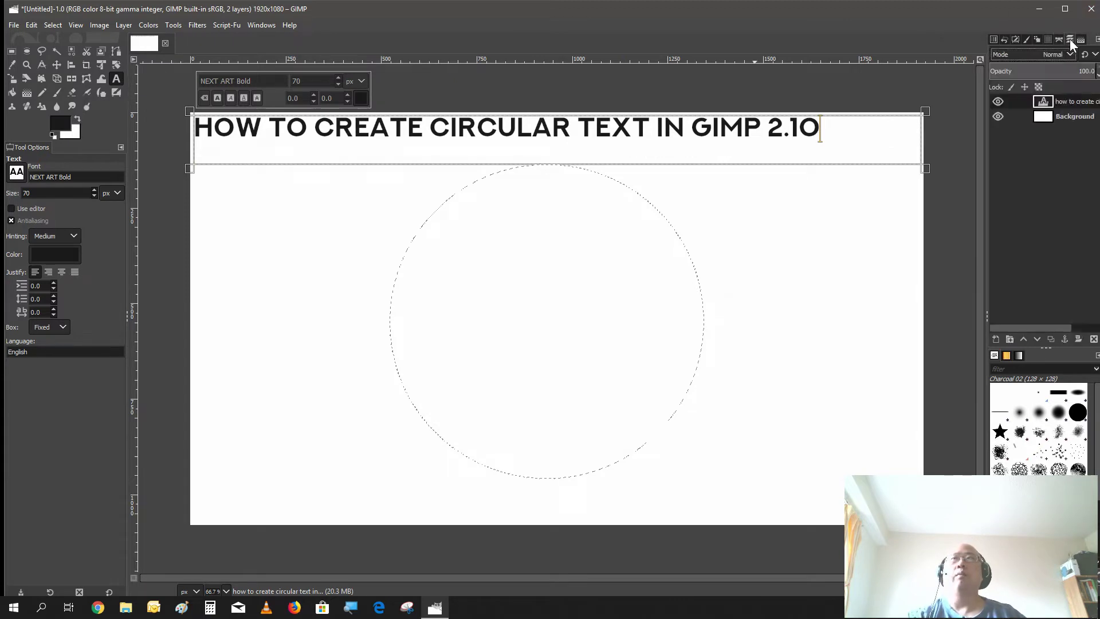
right_click(1046, 103)
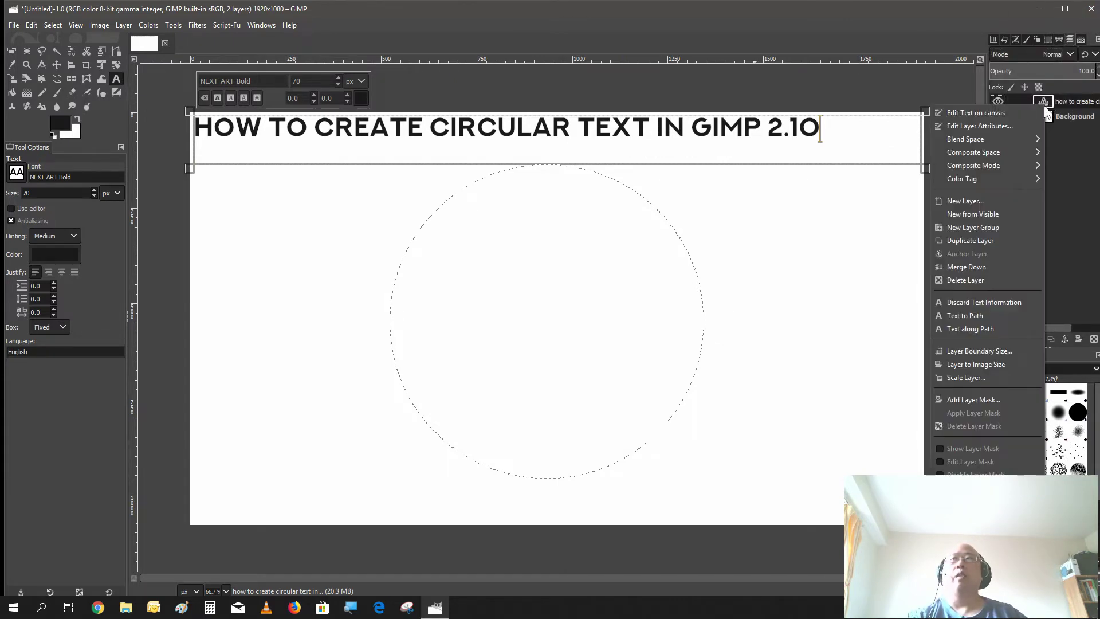
left_click(987, 332)
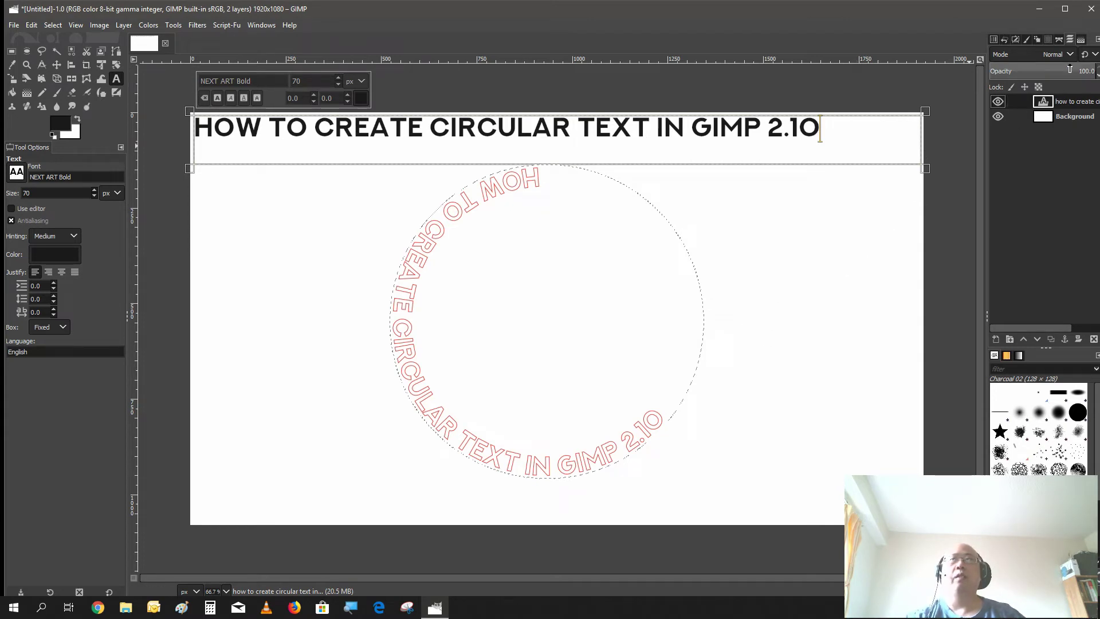
left_click(1060, 39)
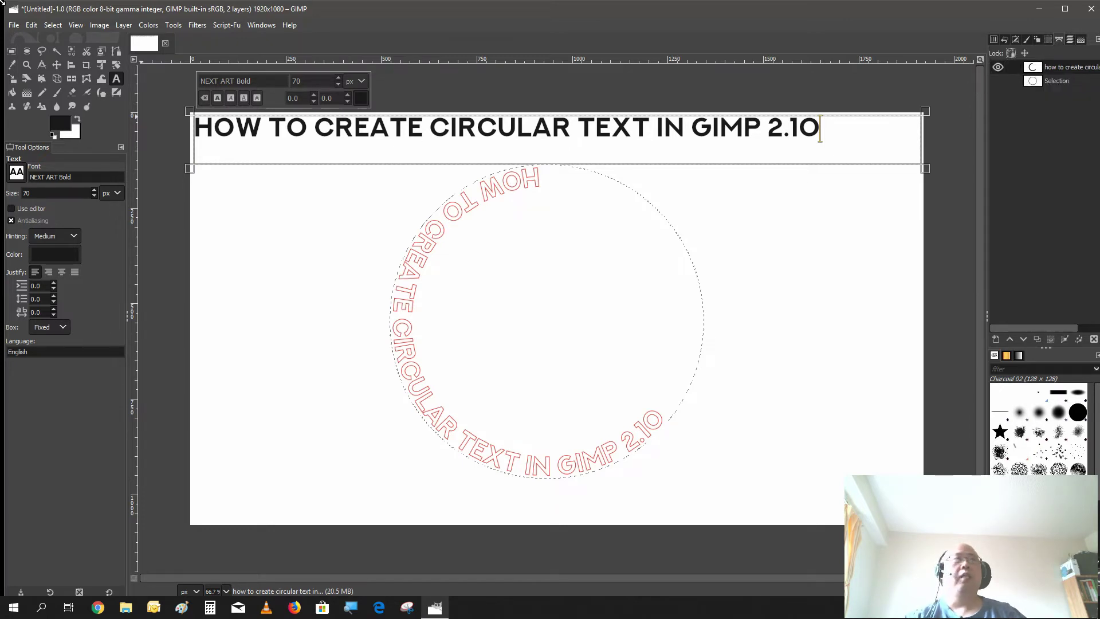
Undo the curved text path, set the Flip tool to Path mode, and show the circle path
left_click(30, 29)
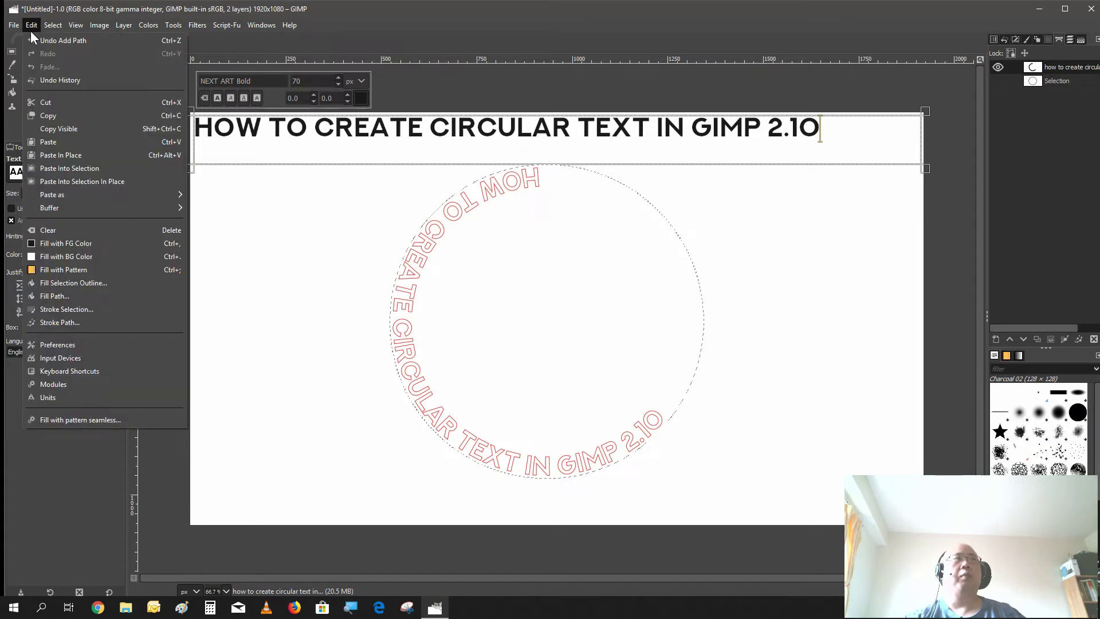
left_click(36, 37)
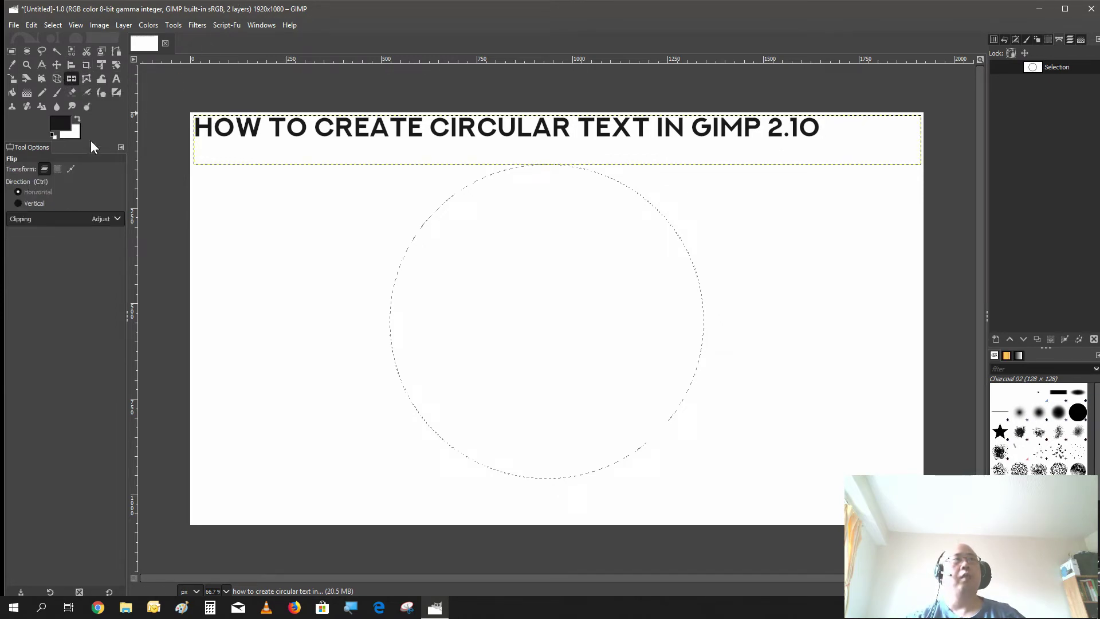
left_click(69, 166)
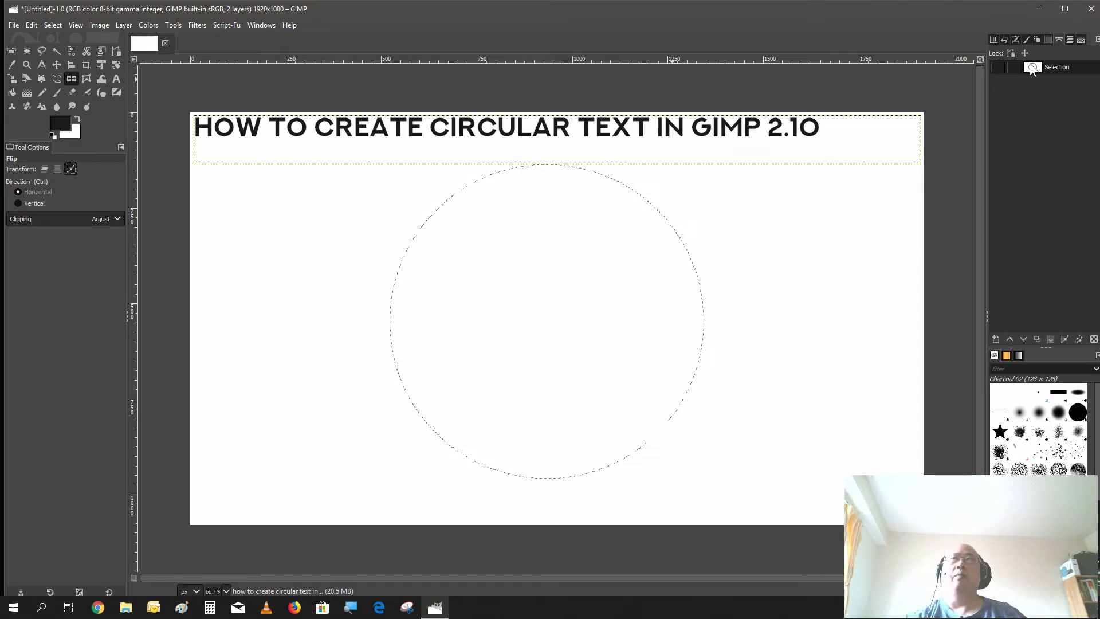
left_click(998, 68)
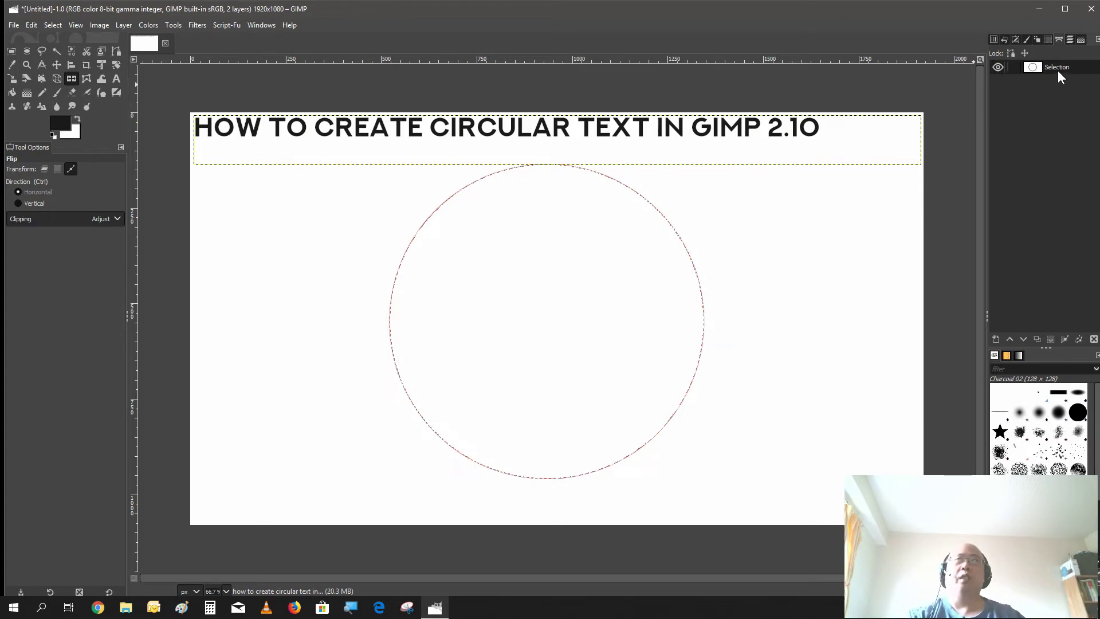
left_click(1069, 40)
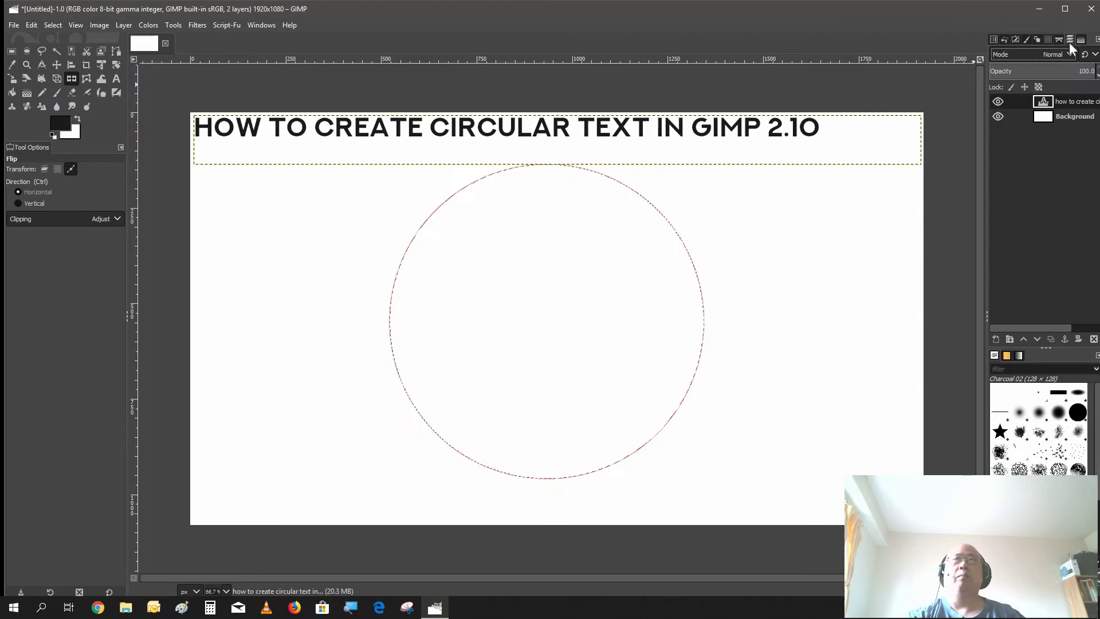
Wrap the title text along the circular path again, now reading clockwise
right_click(1046, 100)
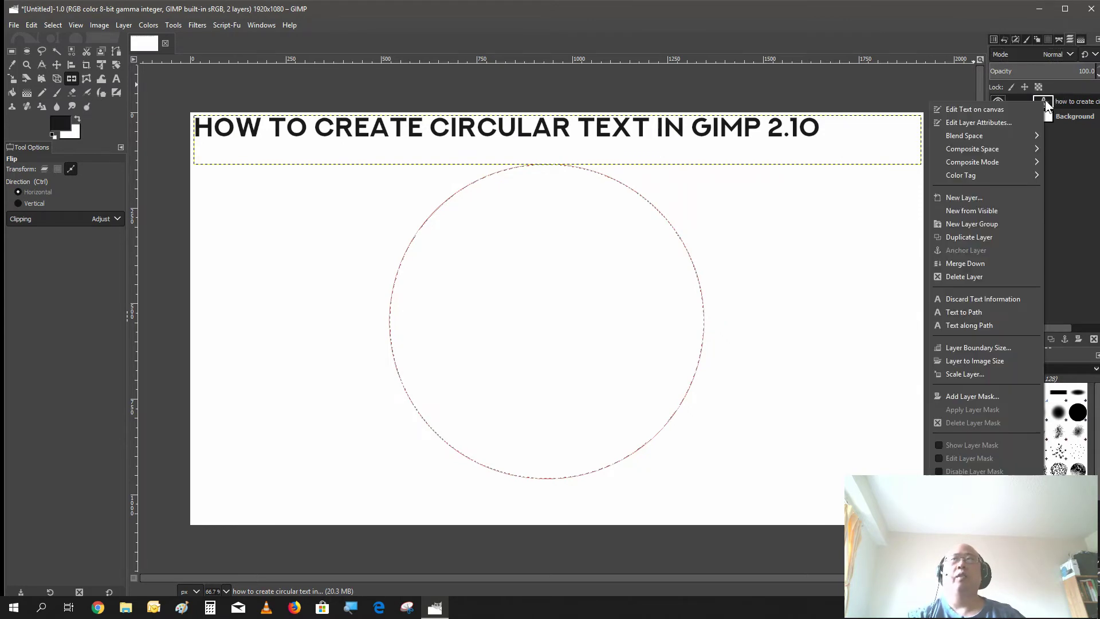
left_click(996, 325)
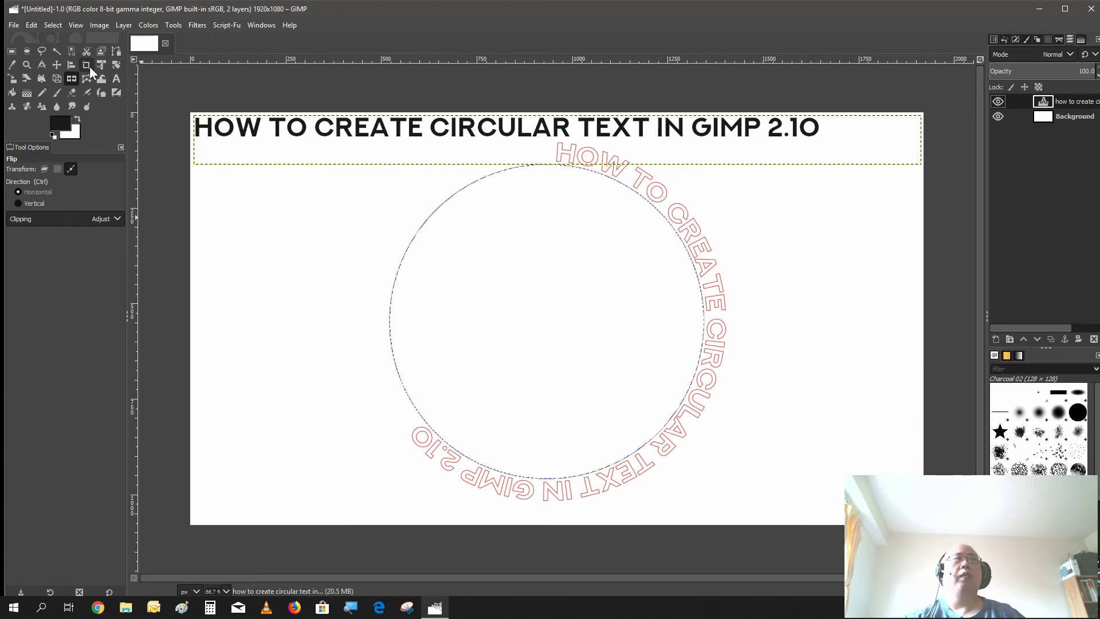
left_click(116, 65)
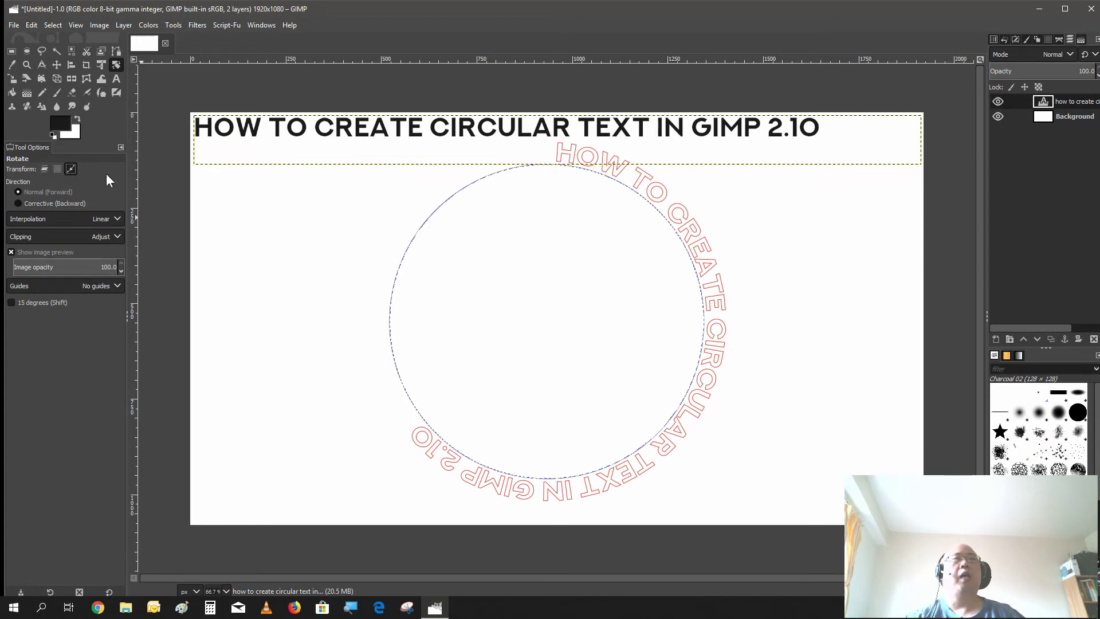
Rotate the curved text about the circle centre by −115.76° and add a horizontal guide
left_click(682, 231)
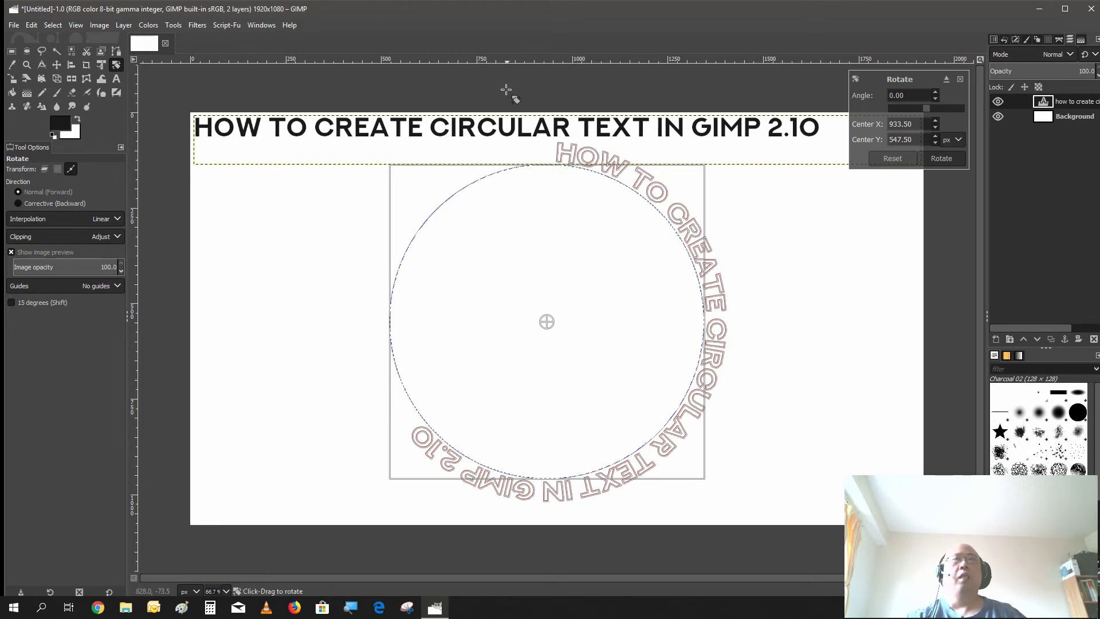
left_click_drag(437, 278, 545, 464)
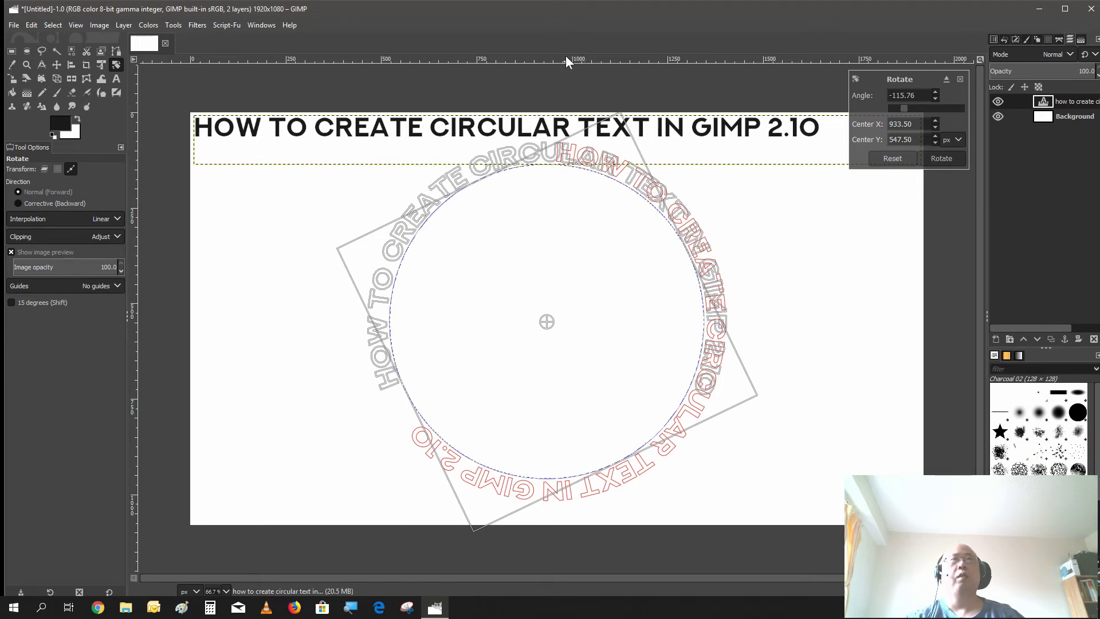
left_click_drag(566, 57, 526, 390)
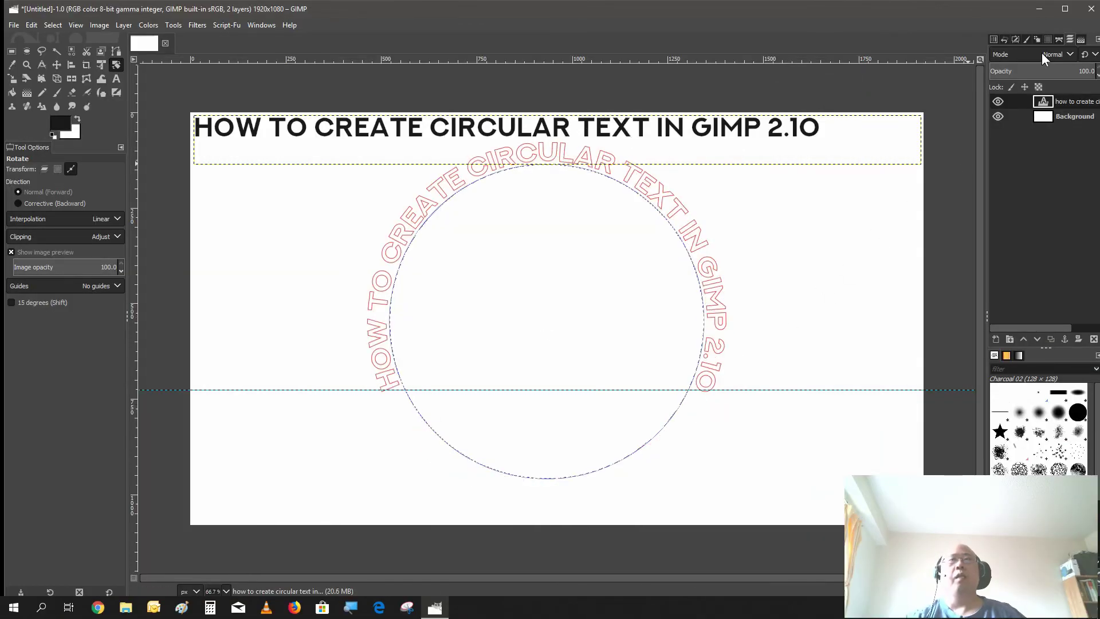
Add a new transparent layer
right_click(1042, 100)
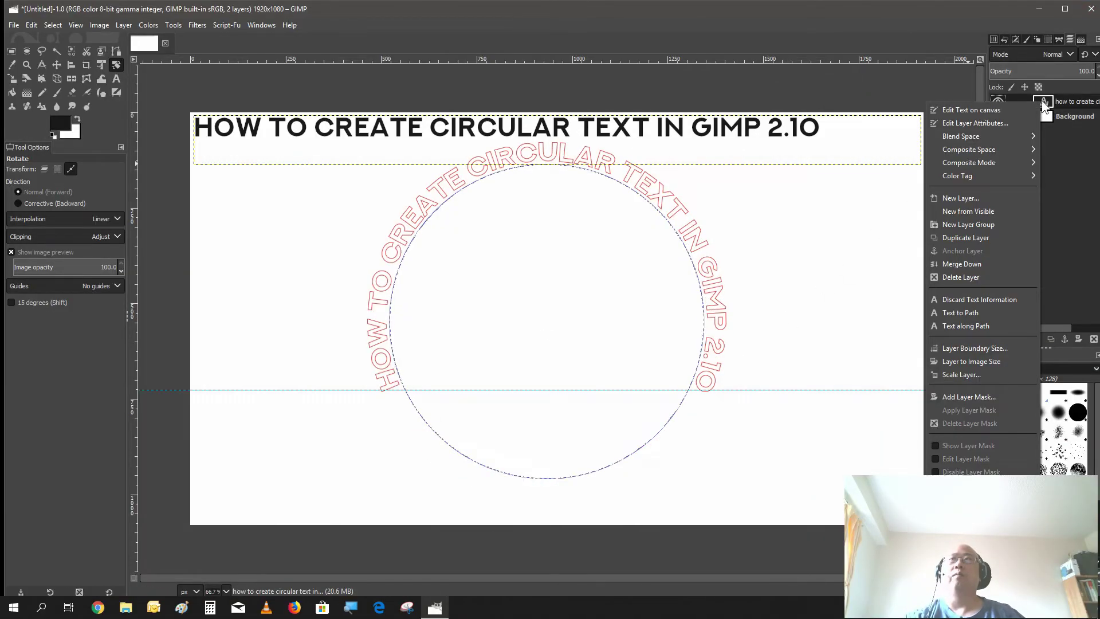
left_click(1012, 203)
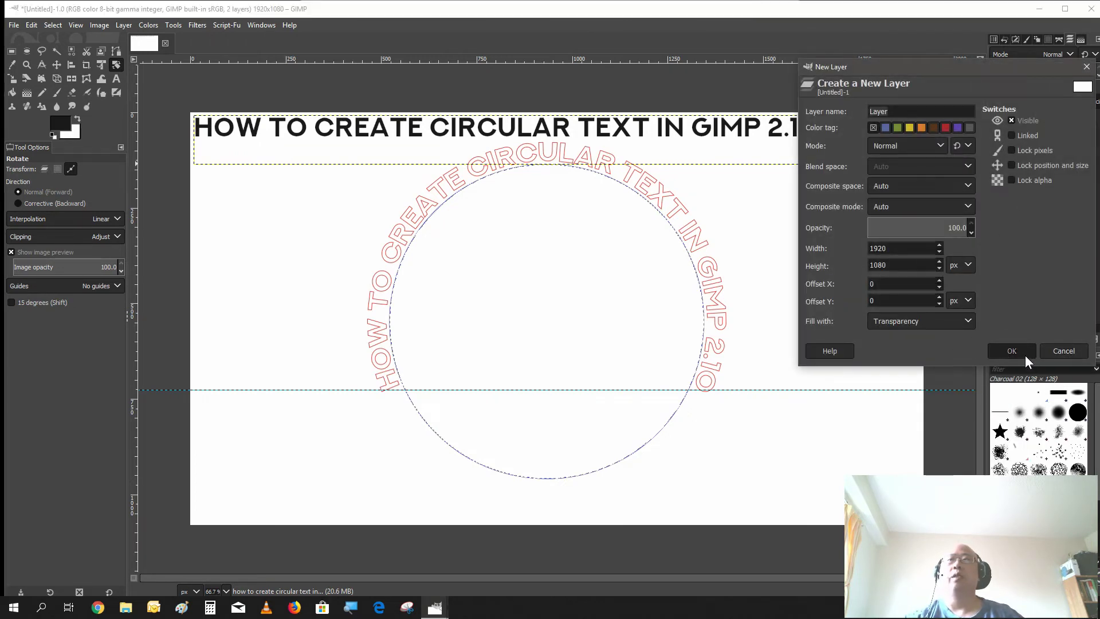
left_click(1026, 355)
Turn the curved text outline path into a selection and bucket-fill it with black
left_click(1058, 41)
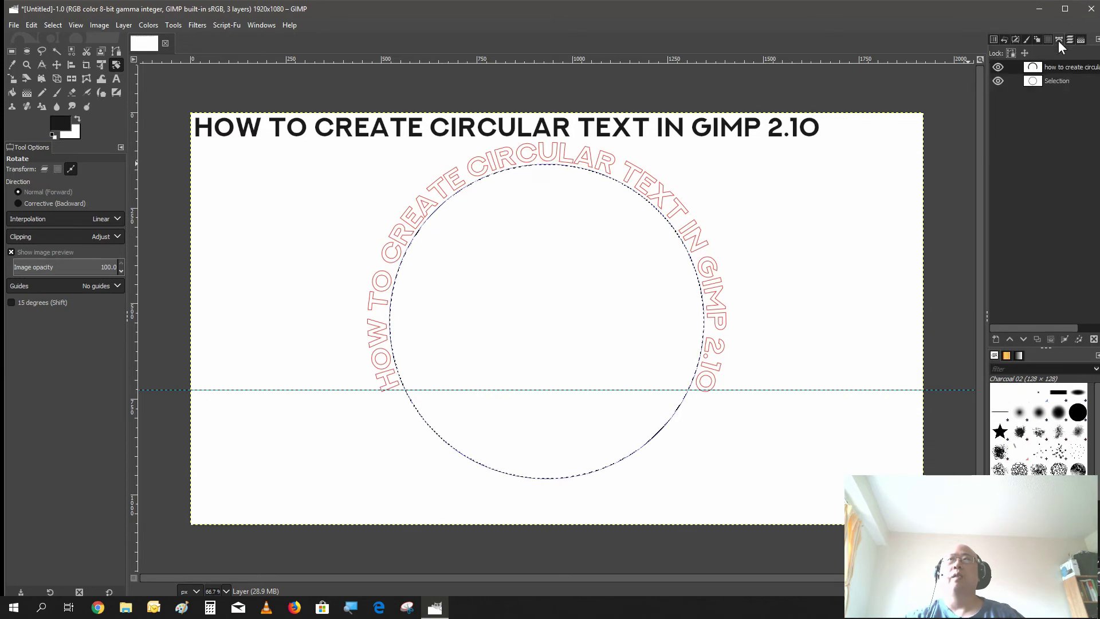
left_click(1057, 67)
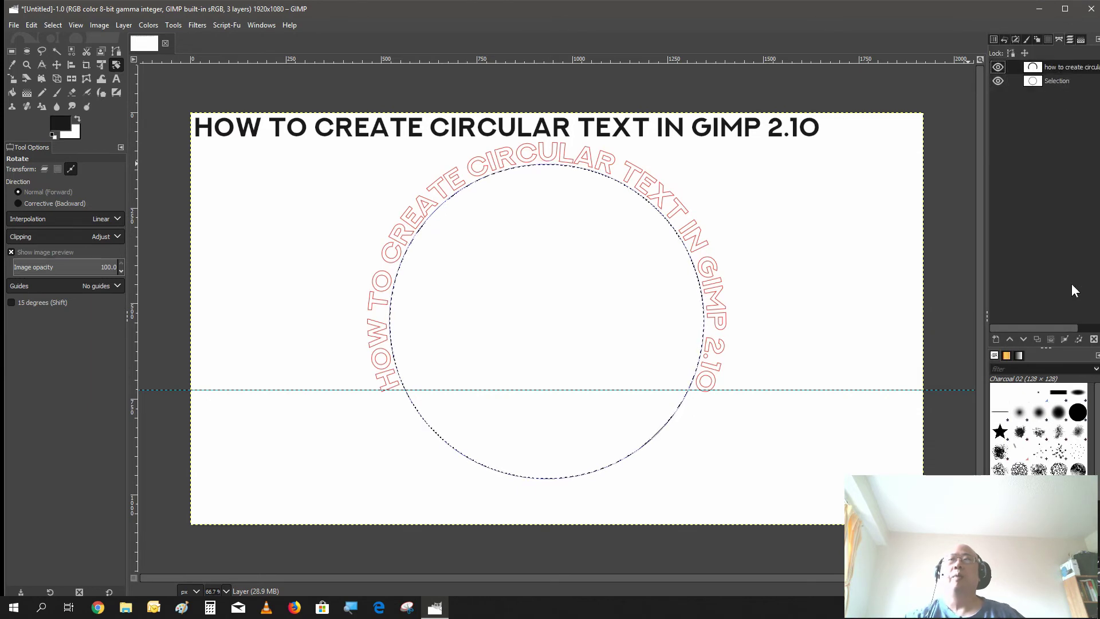
left_click(1052, 339)
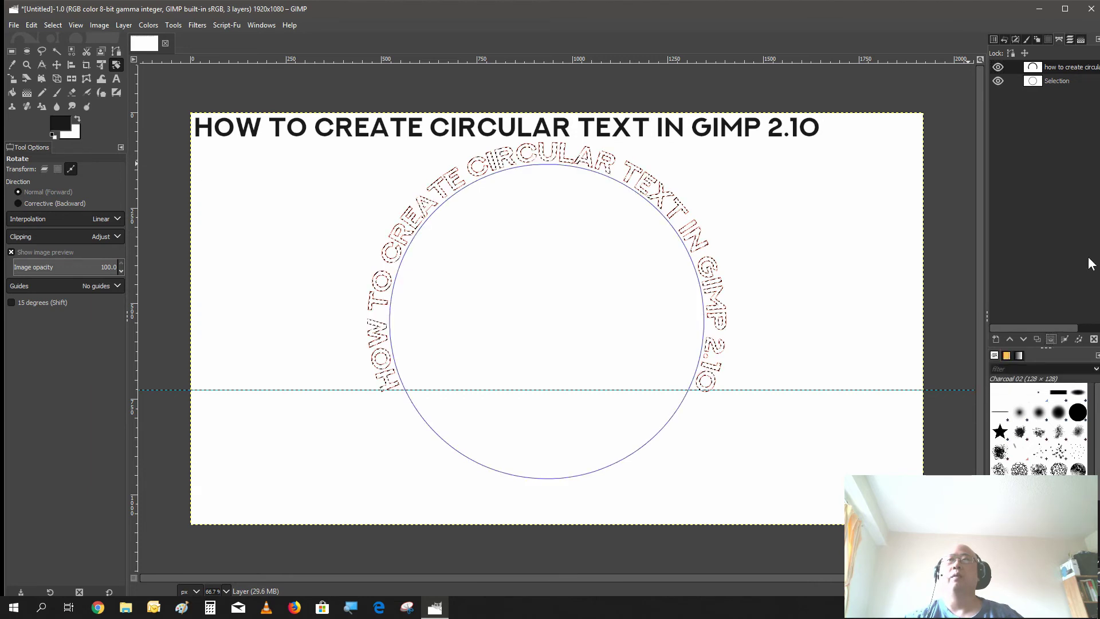
left_click(1068, 39)
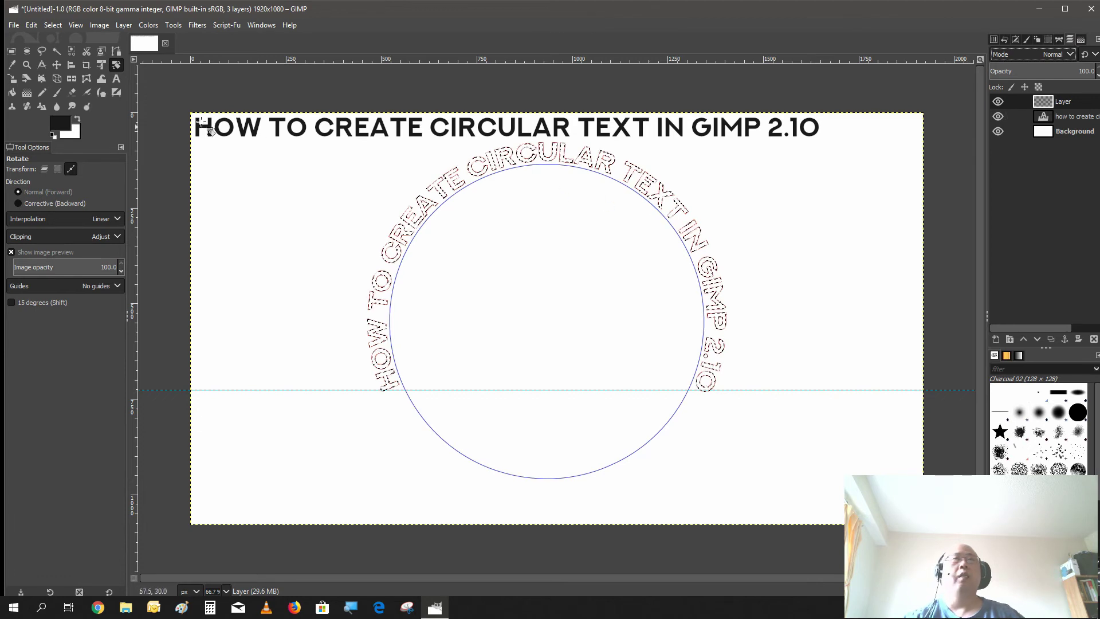
left_click(12, 93)
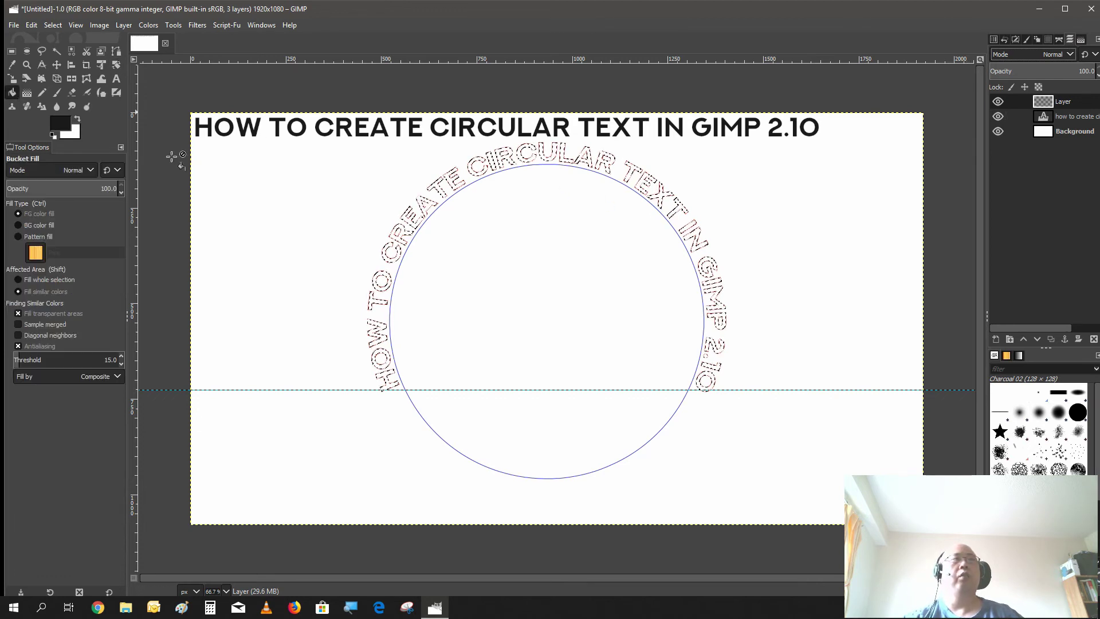
left_click(435, 188)
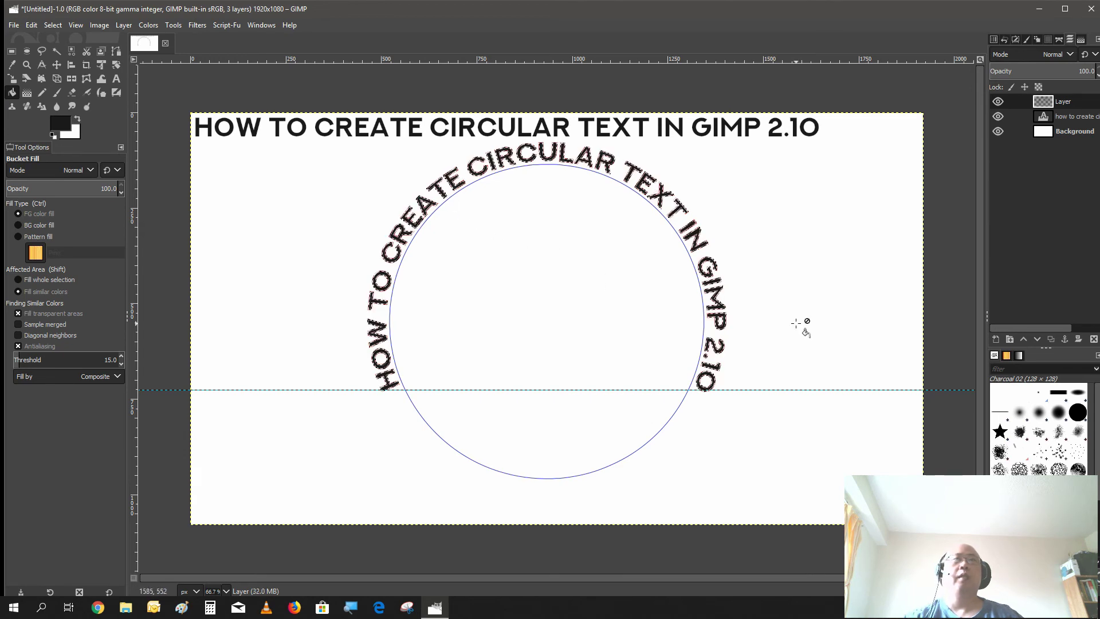